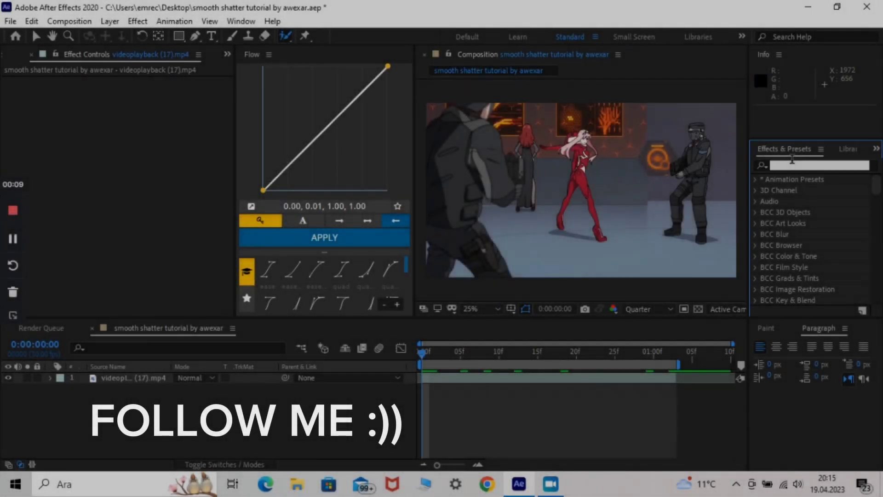
- Search Effects & Presets for 'shatter' and select Shatter under Simulation
{"action": "left_click", "coordinate": [793, 165]}
{"action": "type", "text": "shatter"}
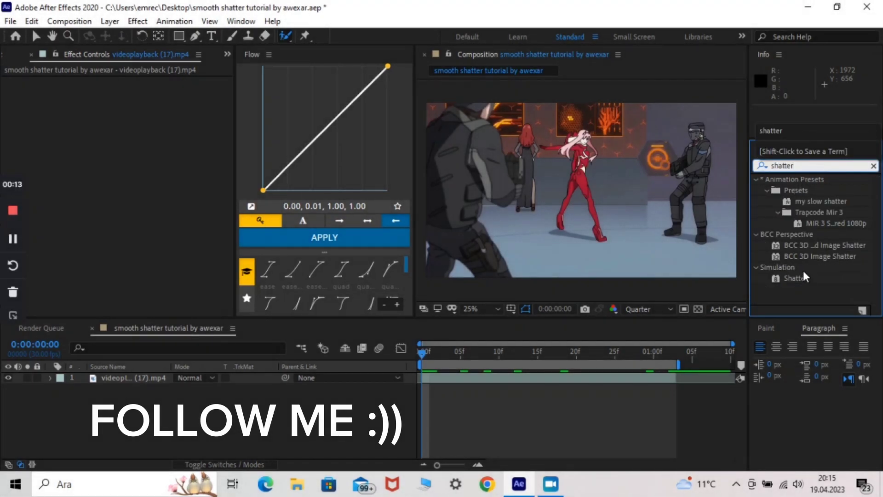
{"action": "left_click", "coordinate": [799, 293]}
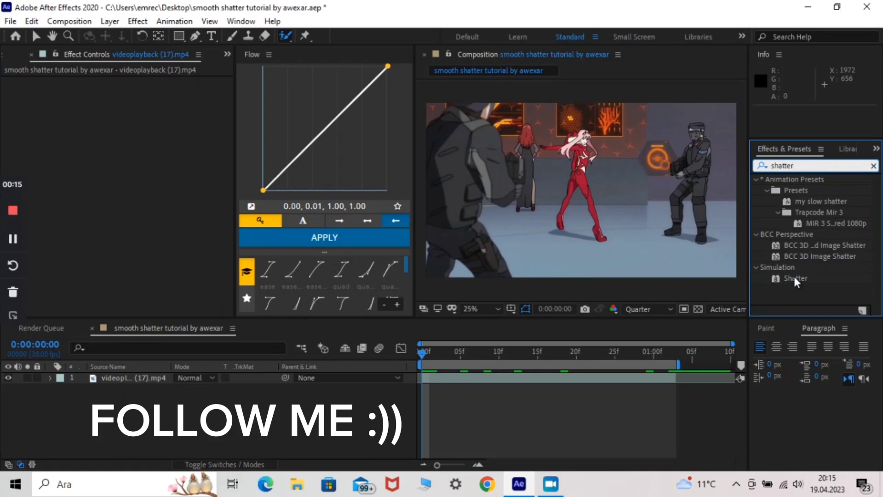
{"action": "left_click", "coordinate": [796, 280]}
- Apply Shatter to the videoplayback (17).mp4 layer, switch View to Rendered, and expand Shape
{"action": "mouse_move", "coordinate": [569, 372]}
{"action": "left_mouse_down"}
{"action": "mouse_move", "coordinate": [541, 380]}
{"action": "mouse_move", "coordinate": [551, 377]}
{"action": "left_mouse_up"}
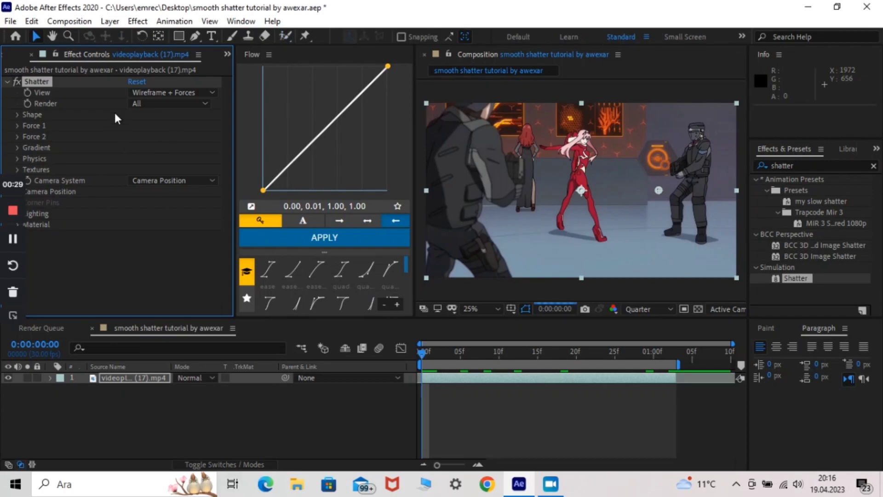
{"action": "left_click", "coordinate": [170, 92]}
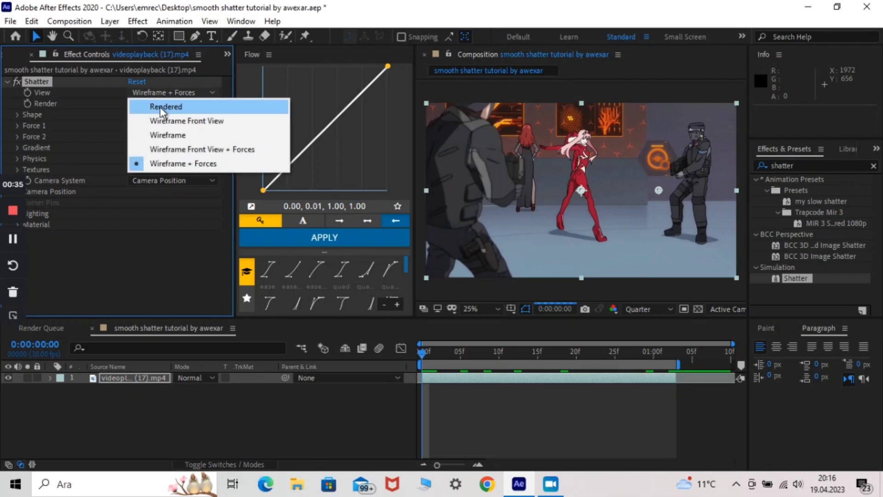
{"action": "left_click", "coordinate": [167, 107]}
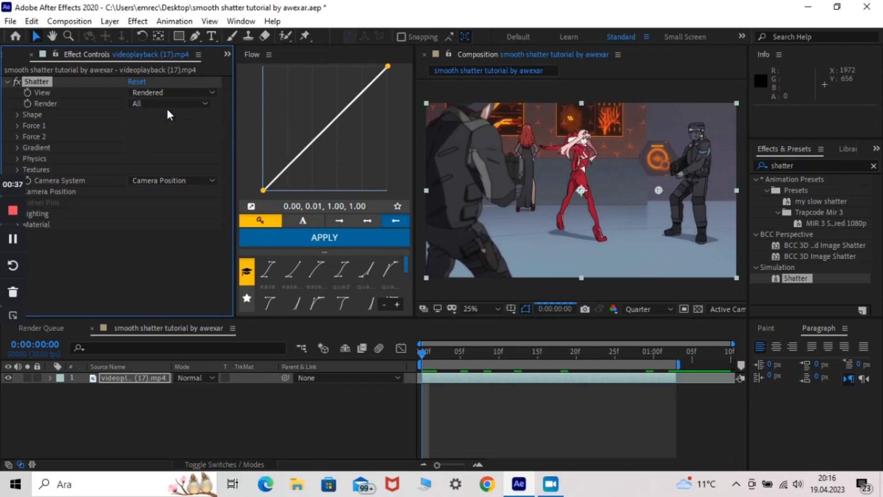
{"action": "left_click", "coordinate": [13, 115]}
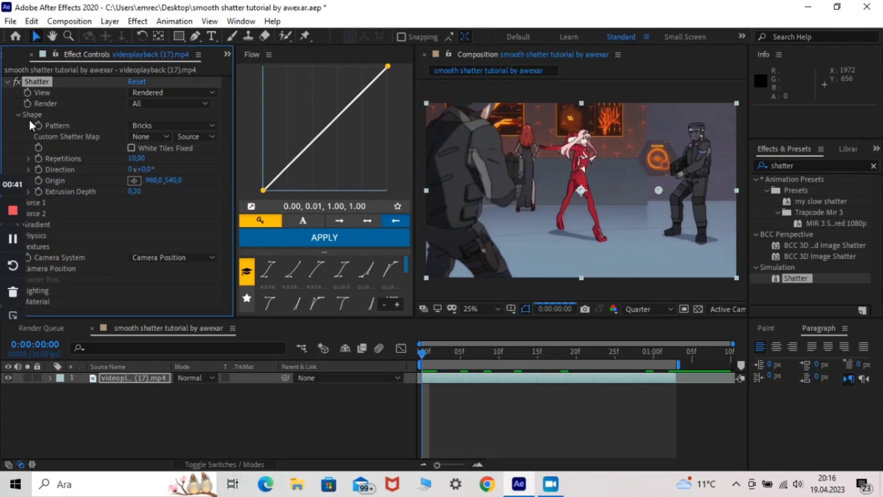
- Change the Shatter pattern from Bricks to Glass
{"action": "left_click", "coordinate": [147, 126]}
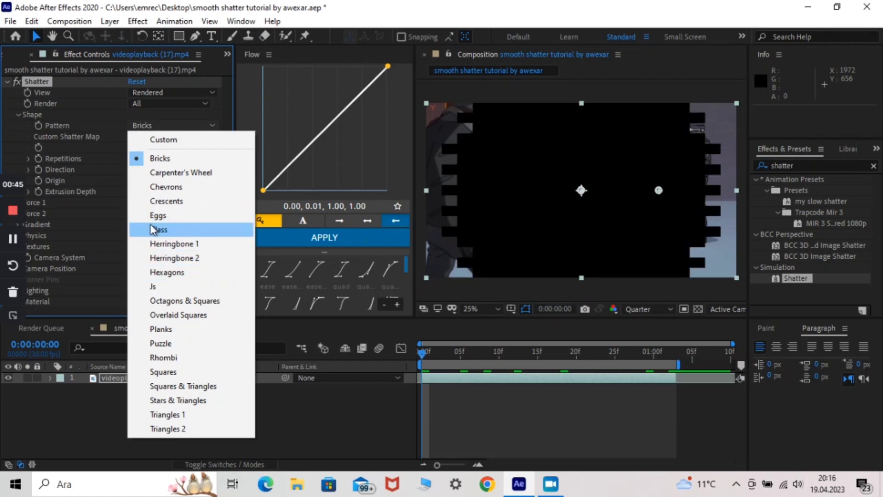
{"action": "left_click", "coordinate": [160, 229]}
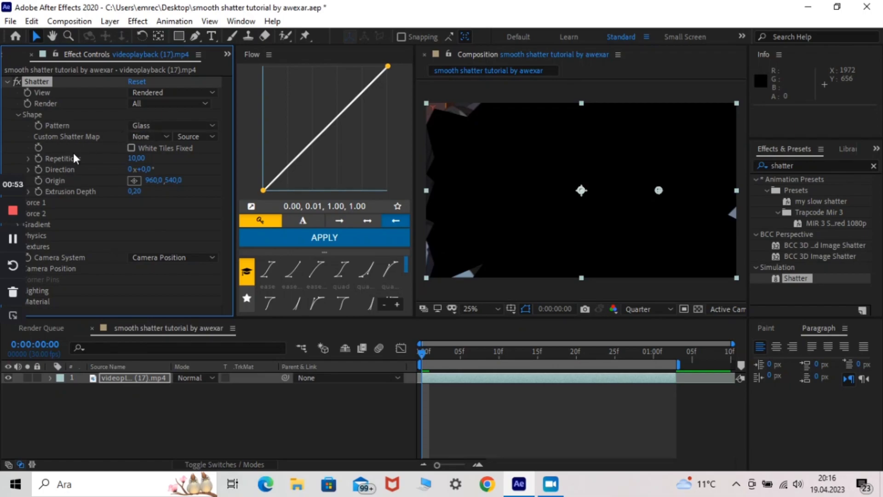
{"action": "left_click", "coordinate": [144, 158]}
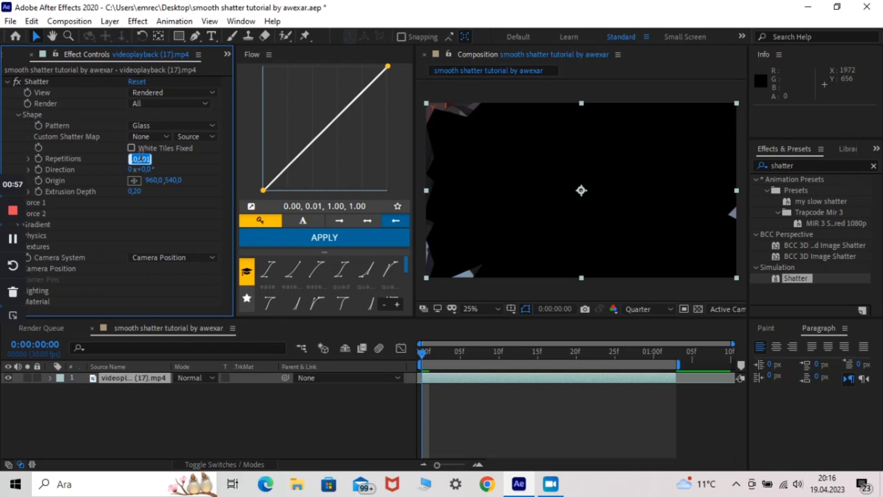
- Set the Glass pattern's Repetitions to 3,60
{"action": "type", "text": "3.60"}
{"action": "key", "text": "Return"}
{"action": "left_click", "coordinate": [138, 159]}
{"action": "type", "text": "3.6"}
{"action": "key", "text": "Return"}
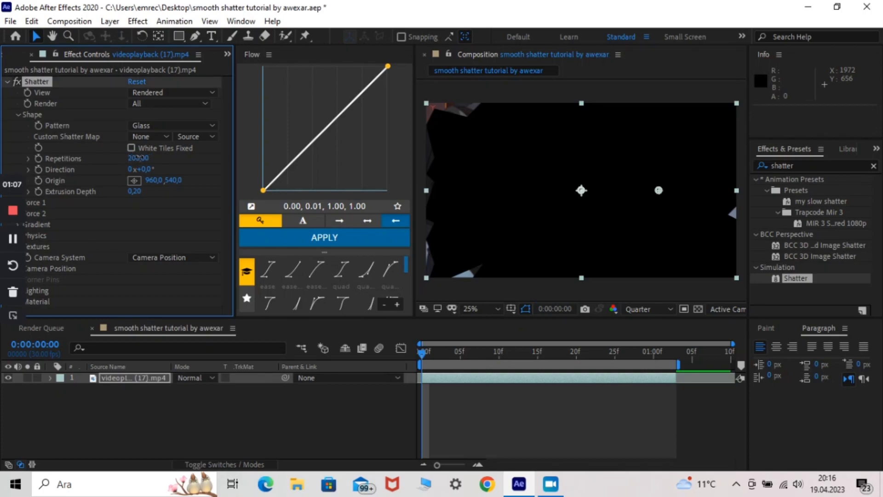
{"action": "left_click", "coordinate": [139, 158]}
{"action": "type", "text": "3"}
{"action": "key", "text": "Return"}
{"action": "left_click", "coordinate": [140, 158]}
{"action": "type", "text": "3"}
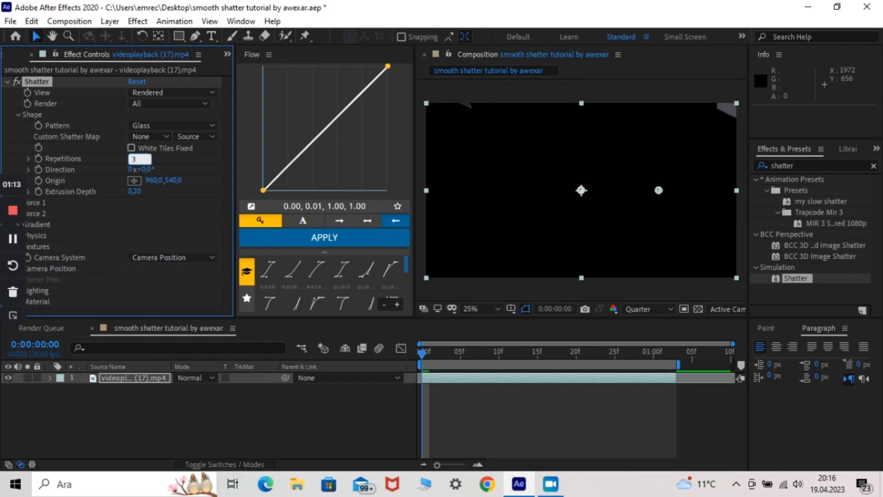
{"action": "type", "text": ",6"}
{"action": "key", "text": "Return"}
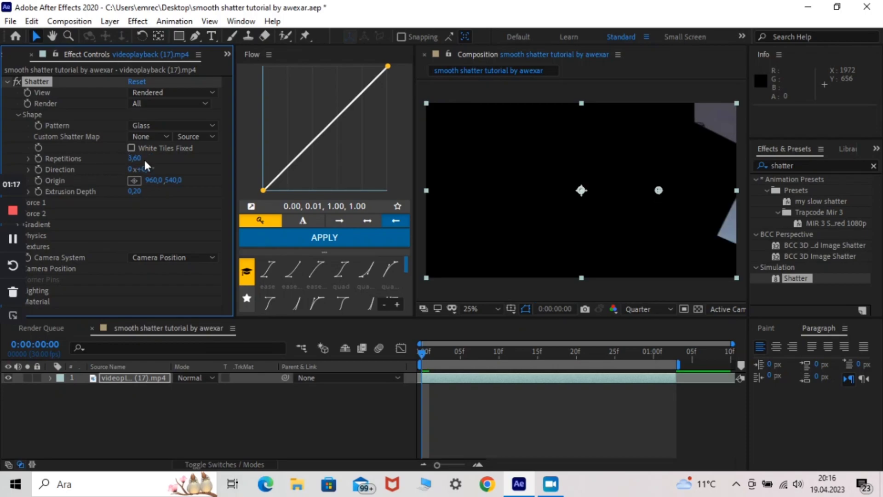
- Set Direction to 70° and Extrusion Depth to 0,10
{"action": "left_click_drag", "start_coordinate": [153, 170], "coordinate": [146, 171]}
{"action": "left_click", "coordinate": [144, 169]}
{"action": "type", "text": "70"}
{"action": "key", "text": "Return"}
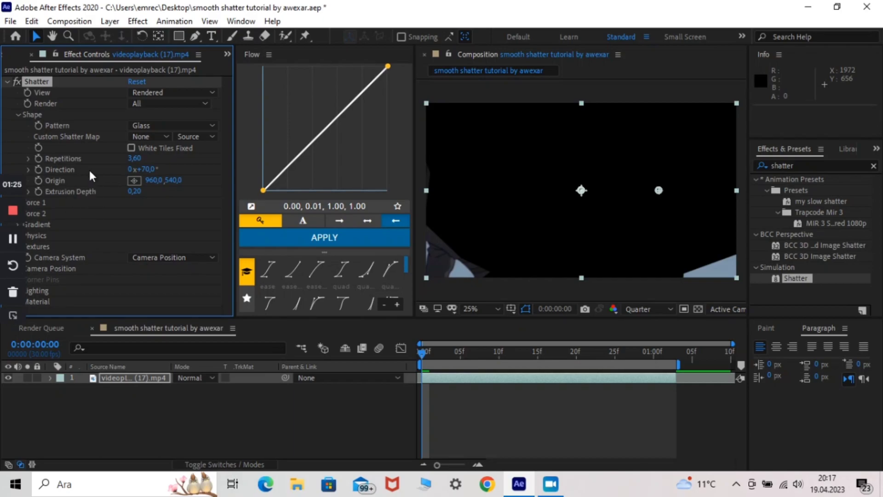
{"action": "left_click", "coordinate": [135, 191]}
{"action": "type", "text": "0,2"}
{"action": "type", "text": ",1"}
{"action": "key", "text": "Return"}
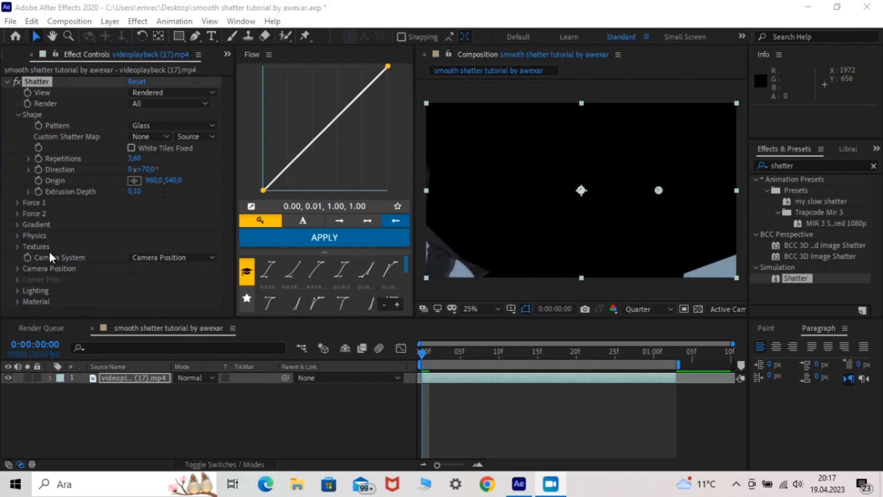
- Expand Force 1 and set its Depth to 0,38
{"action": "left_click", "coordinate": [17, 202]}
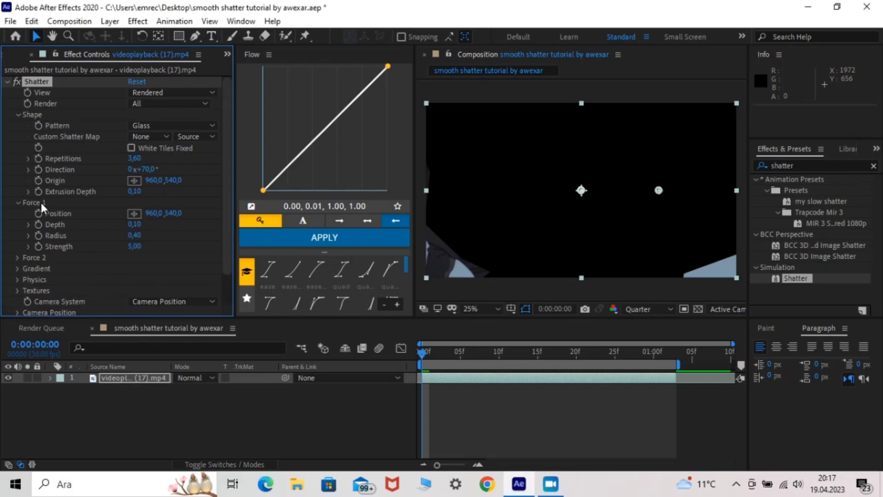
{"action": "left_click", "coordinate": [138, 225]}
{"action": "type", "text": "0"}
{"action": "type", "text": ",38"}
{"action": "key", "text": "Return"}
- Set Force 1 Radius to 0,30 and Strength to 1,50
{"action": "left_click", "coordinate": [135, 235]}
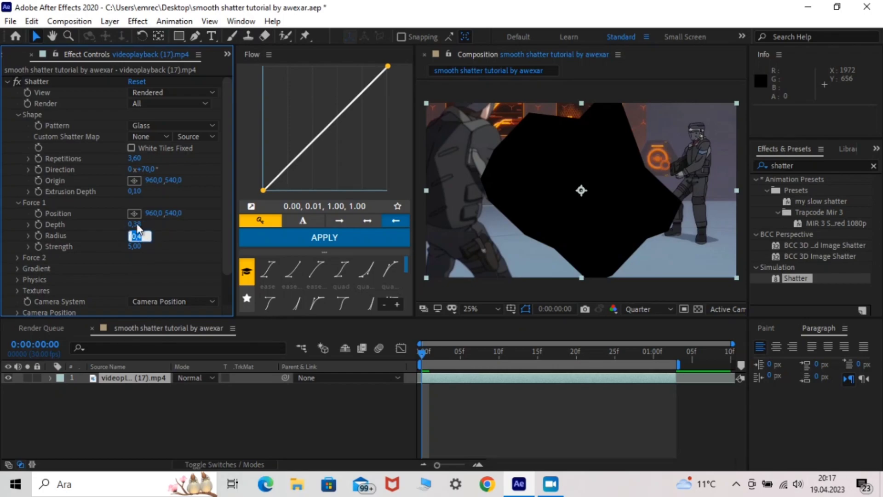
{"action": "left_click", "coordinate": [148, 237]}
{"action": "key", "text": "BackSpace"}
{"action": "type", "text": "3"}
{"action": "key", "text": "Return"}
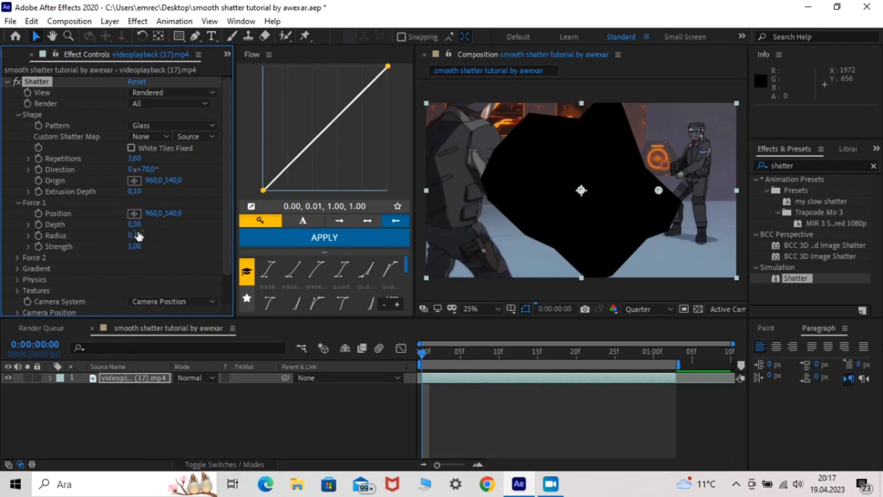
{"action": "left_click_drag", "start_coordinate": [138, 236], "coordinate": [132, 236]}
{"action": "left_click", "coordinate": [134, 247]}
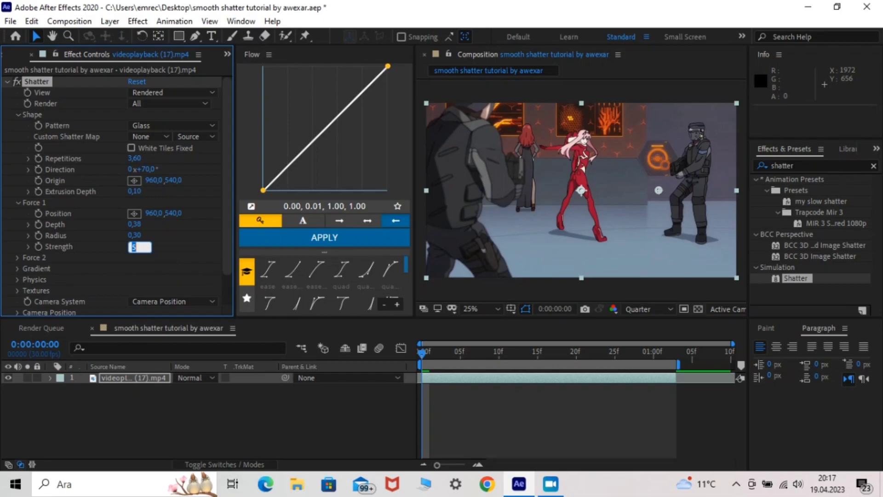
{"action": "type", "text": "1,5"}
{"action": "key", "text": "Return"}
- Expand Physics and set both Rotation Speed and Gravity to 0
{"action": "left_click", "coordinate": [14, 283]}
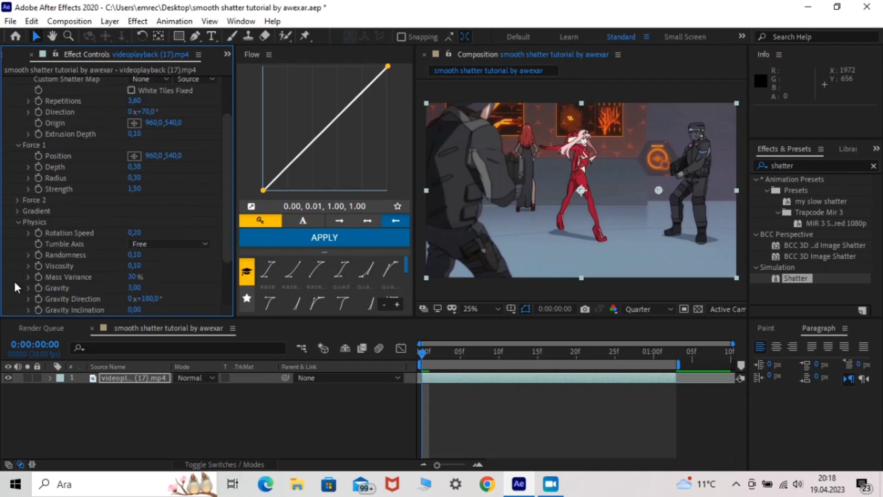
{"action": "left_click", "coordinate": [139, 236]}
{"action": "left_click", "coordinate": [138, 233]}
{"action": "type", "text": "0"}
{"action": "key", "text": "Return"}
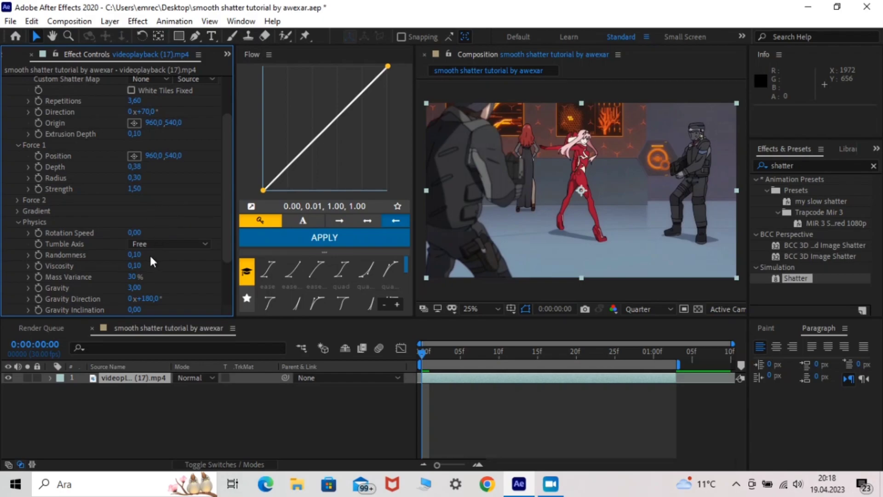
{"action": "scroll", "coordinate": [76, 253], "scroll_direction": "down", "scroll_amount": 2}
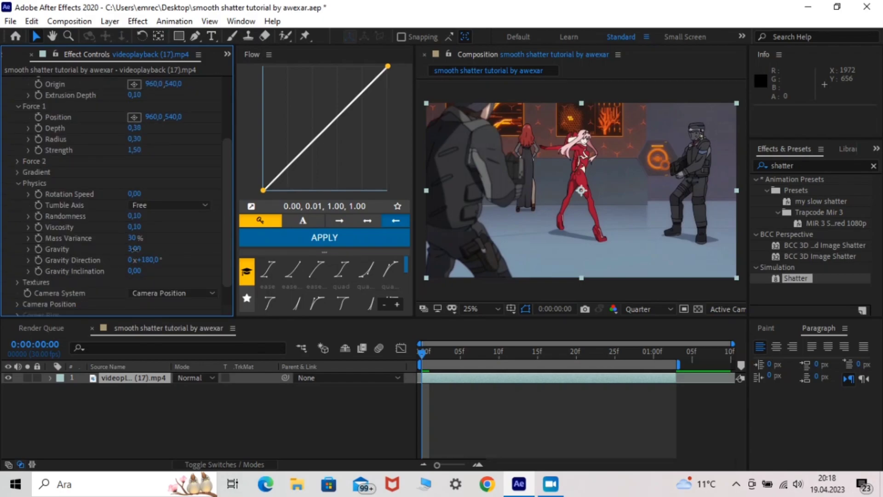
{"action": "left_click", "coordinate": [134, 249]}
{"action": "key", "text": "Return"}
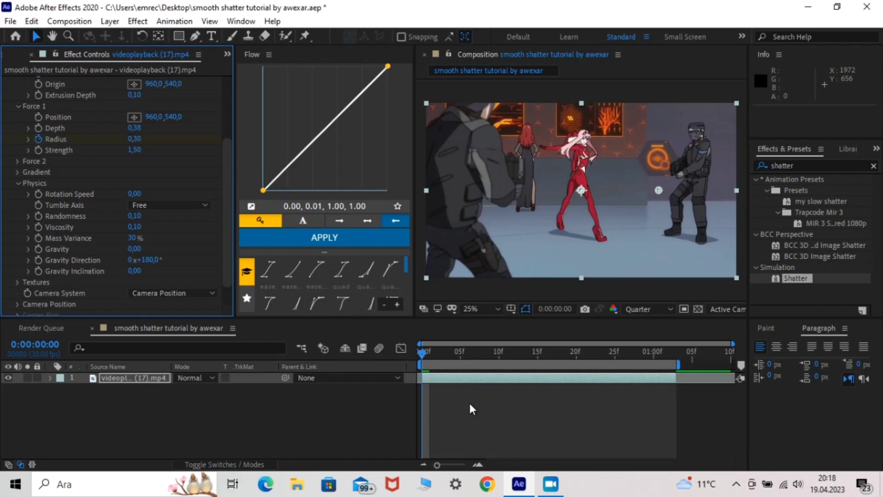
- Show the Radius keyframes and set Radius to 1,00 at frame 17
{"action": "key", "text": "u"}
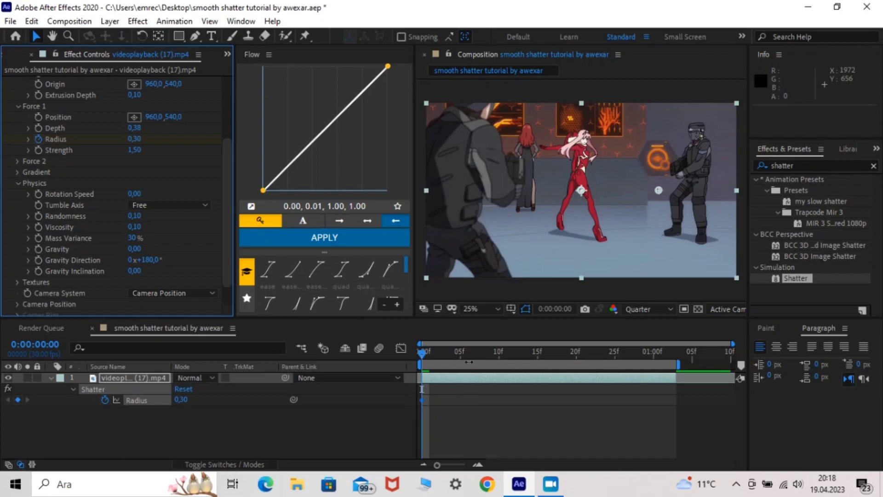
{"action": "left_click", "coordinate": [552, 354]}
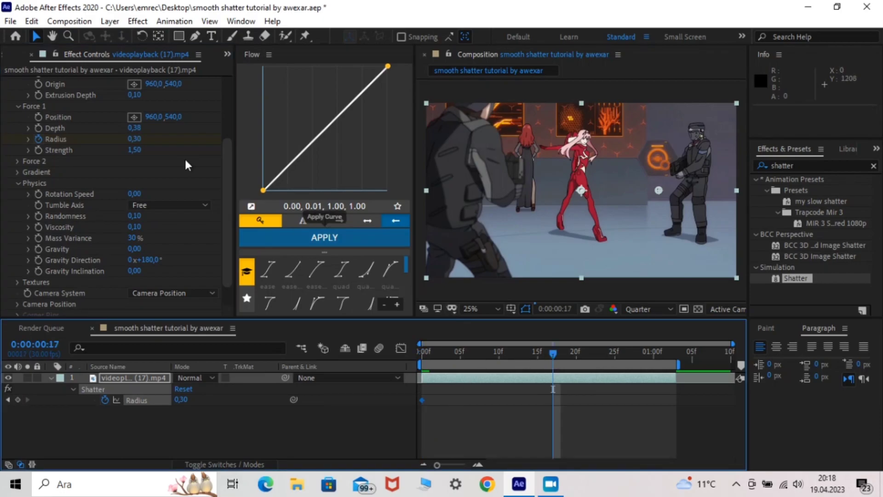
{"action": "left_click", "coordinate": [134, 138]}
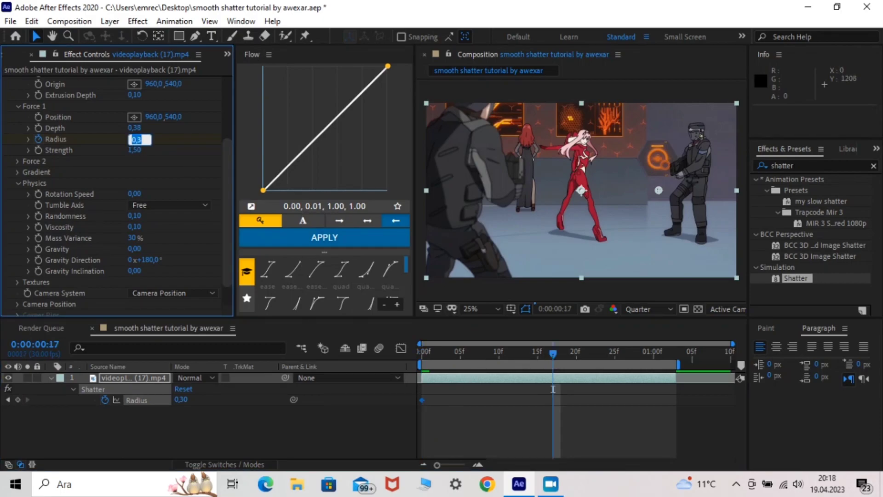
{"action": "type", "text": "1"}
{"action": "key", "text": "Return"}
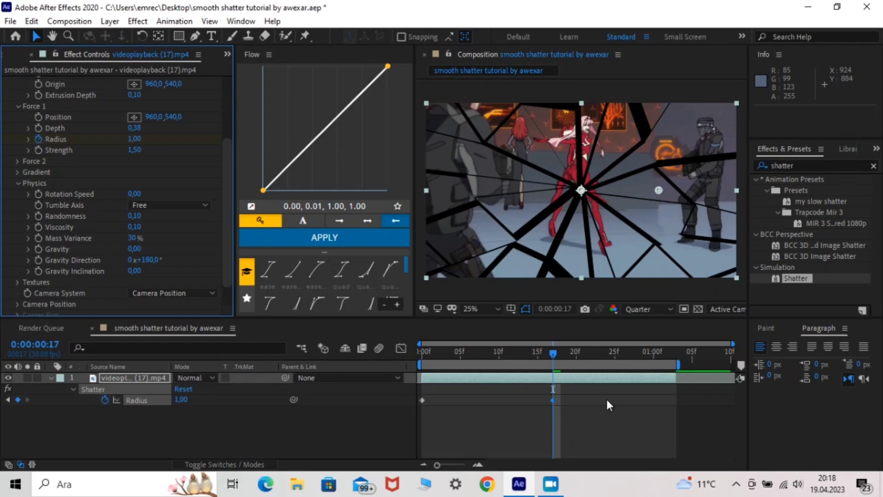
- Move the 1,00 keyframe to 01:03, Easy Ease both keyframes, and return to frame 0
{"action": "left_click_drag", "start_coordinate": [553, 399], "coordinate": [676, 400]}
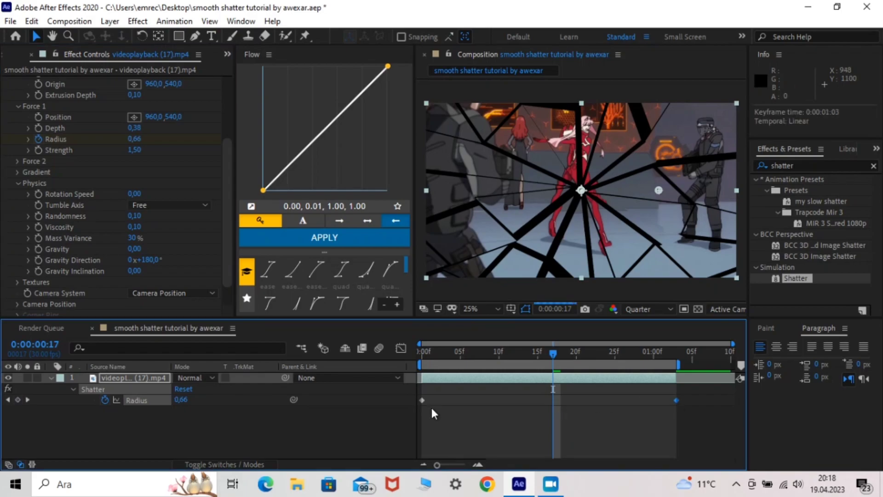
{"action": "left_click_drag", "start_coordinate": [414, 395], "coordinate": [716, 412]}
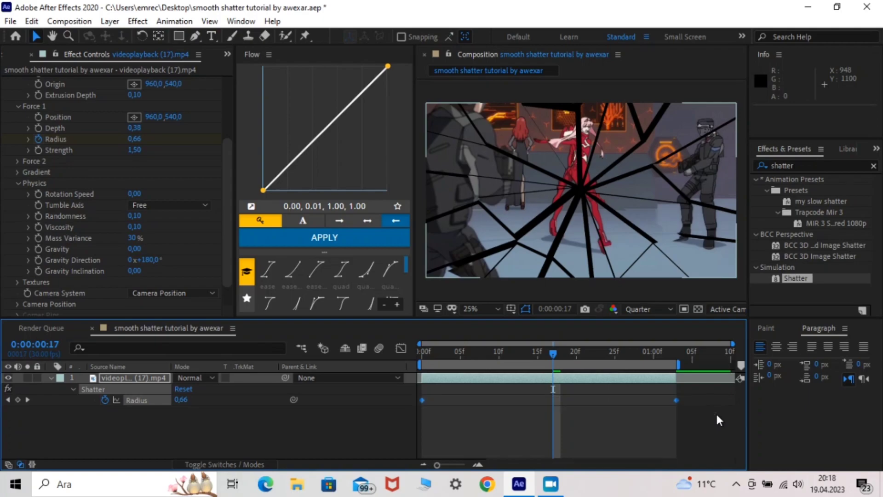
{"action": "key", "text": "F9"}
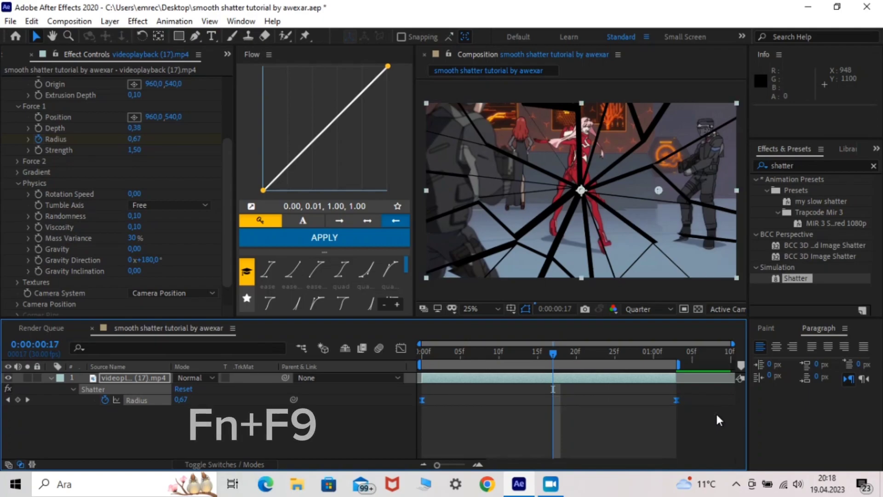
{"action": "left_click", "coordinate": [421, 351]}
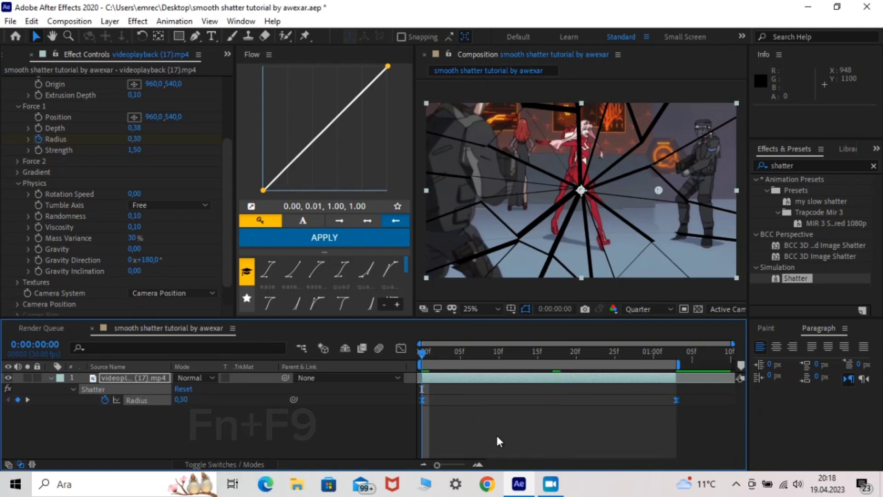